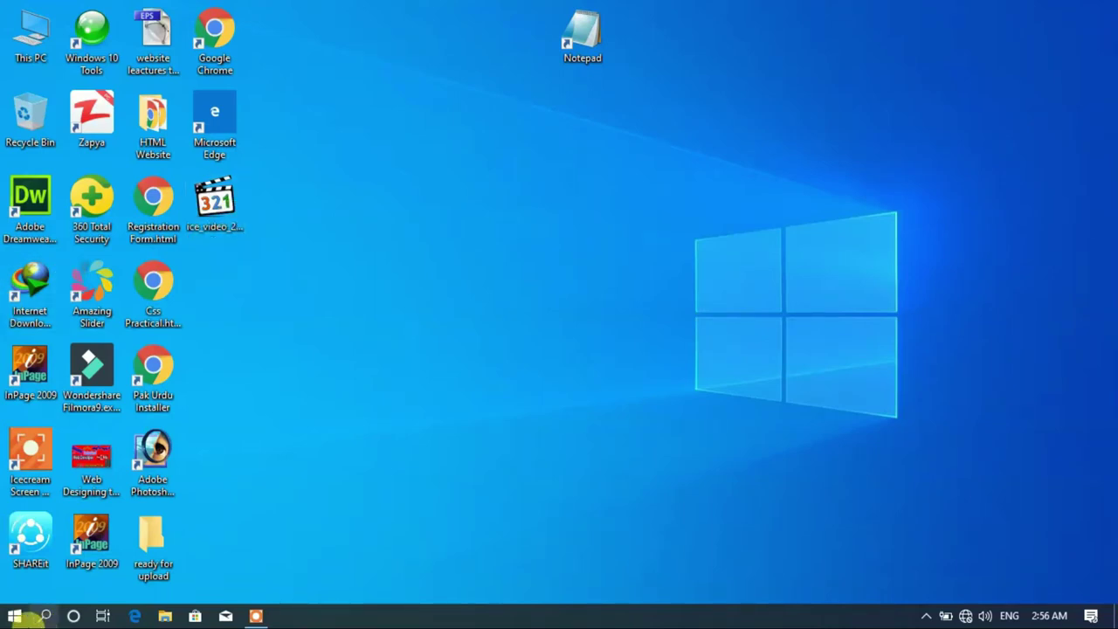
Step: Find and open Notepad through the Windows search
left_click(10, 622)
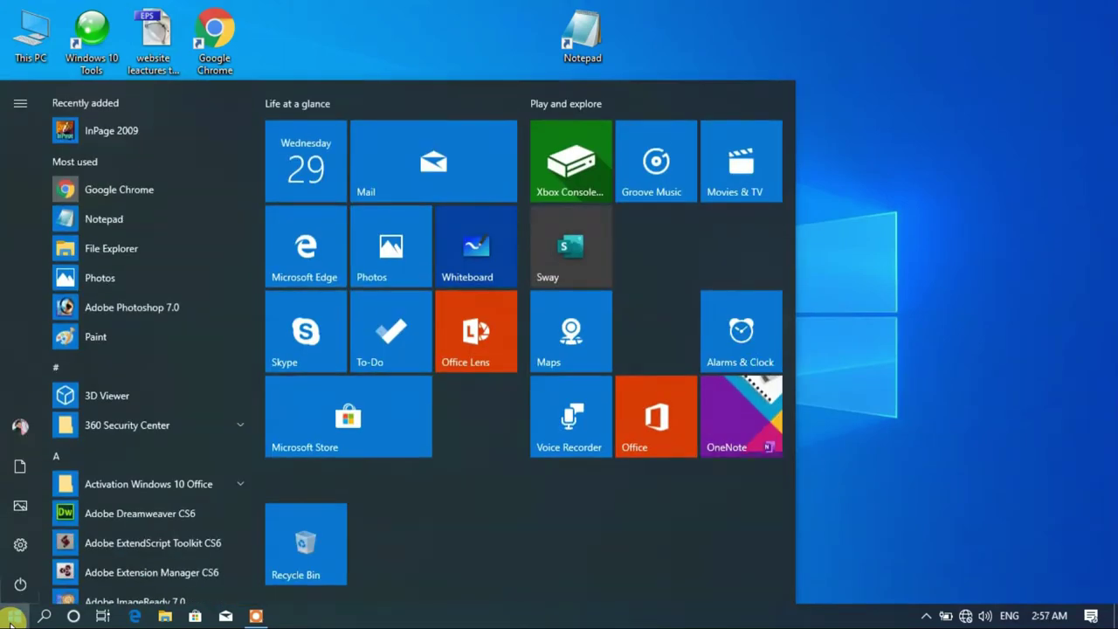
type("NAOTEPAD")
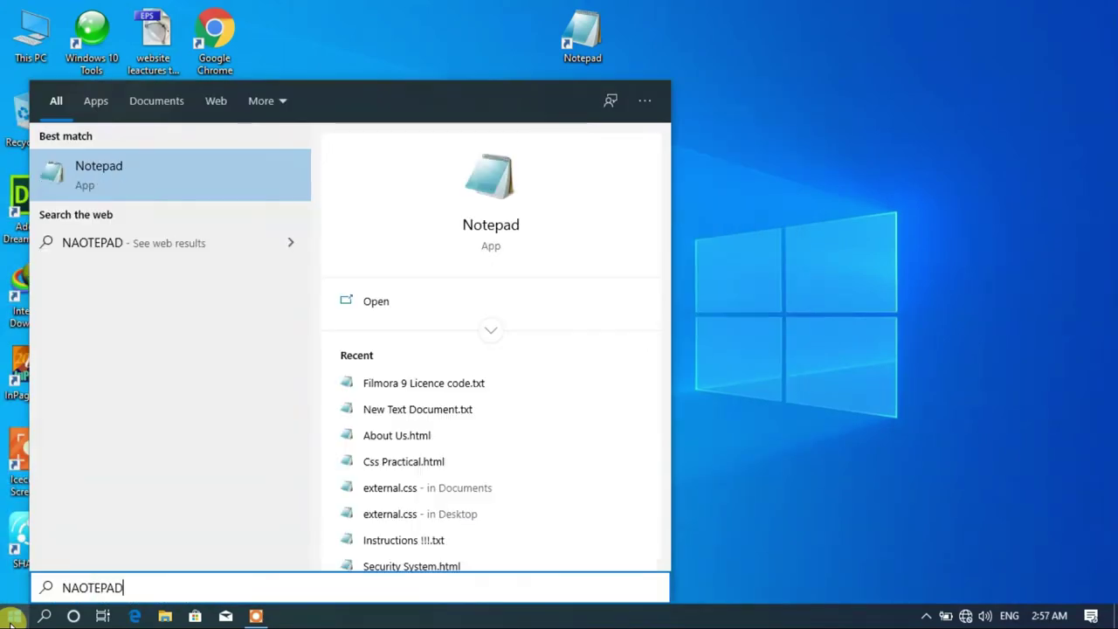
key("Return")
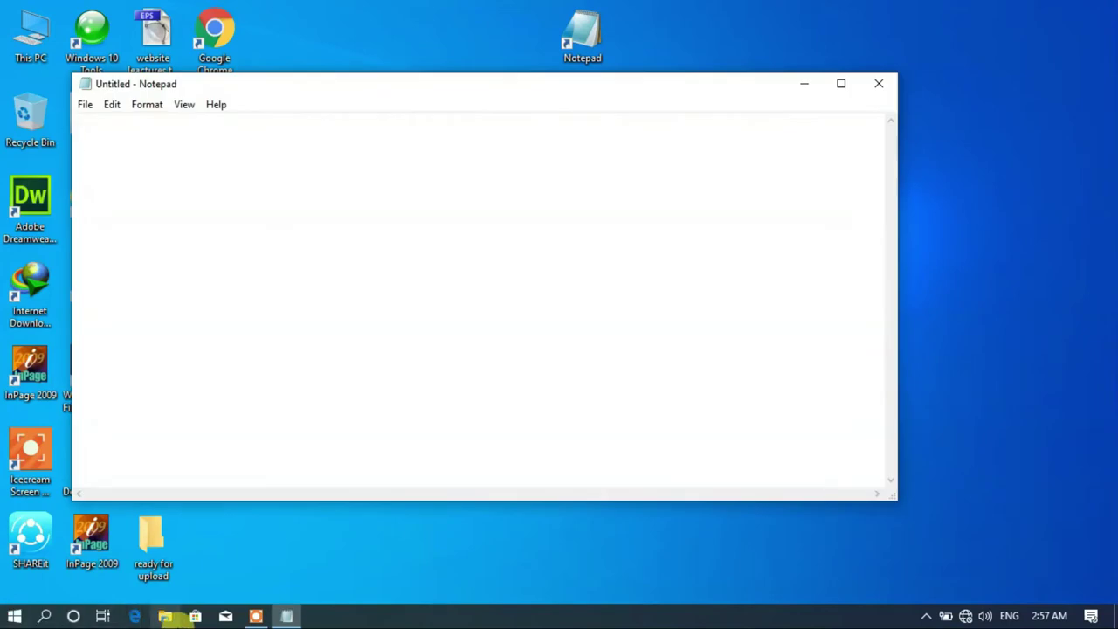
Step: Set the Notepad font size to 11 and close the window
left_click(157, 106)
left_click(168, 140)
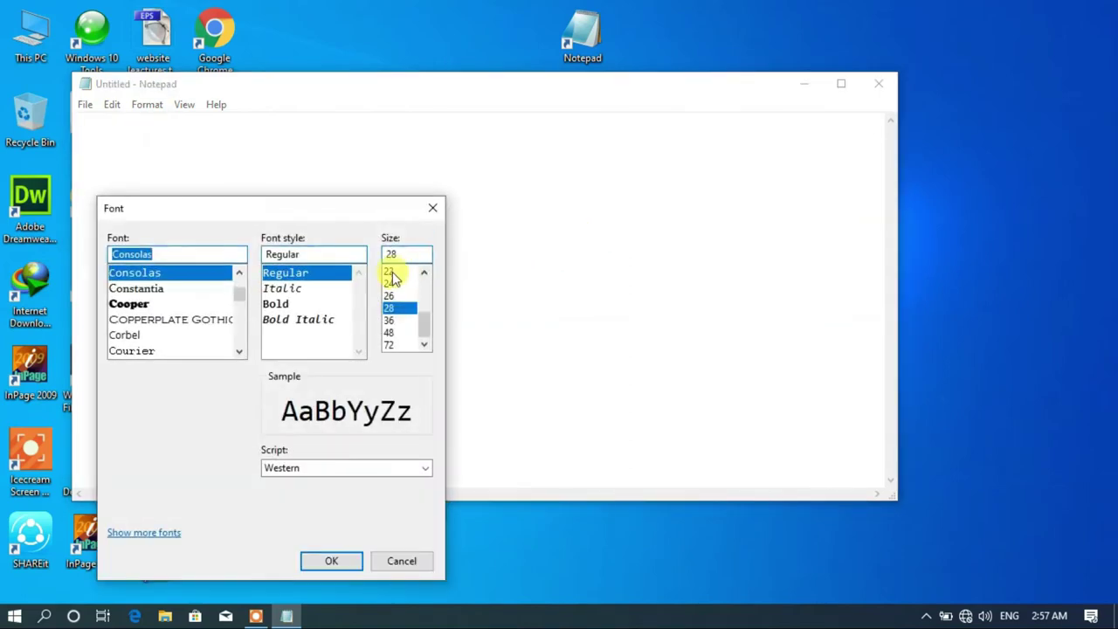
scroll(393, 278, "up", 1)
scroll(393, 278, "up", 1)
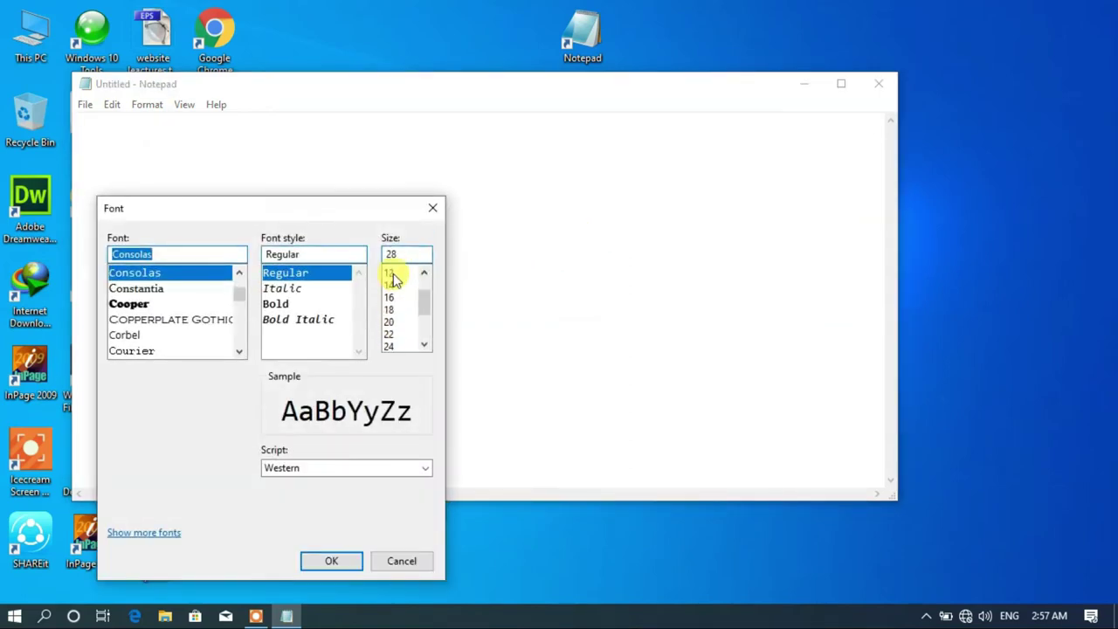
left_click(390, 272)
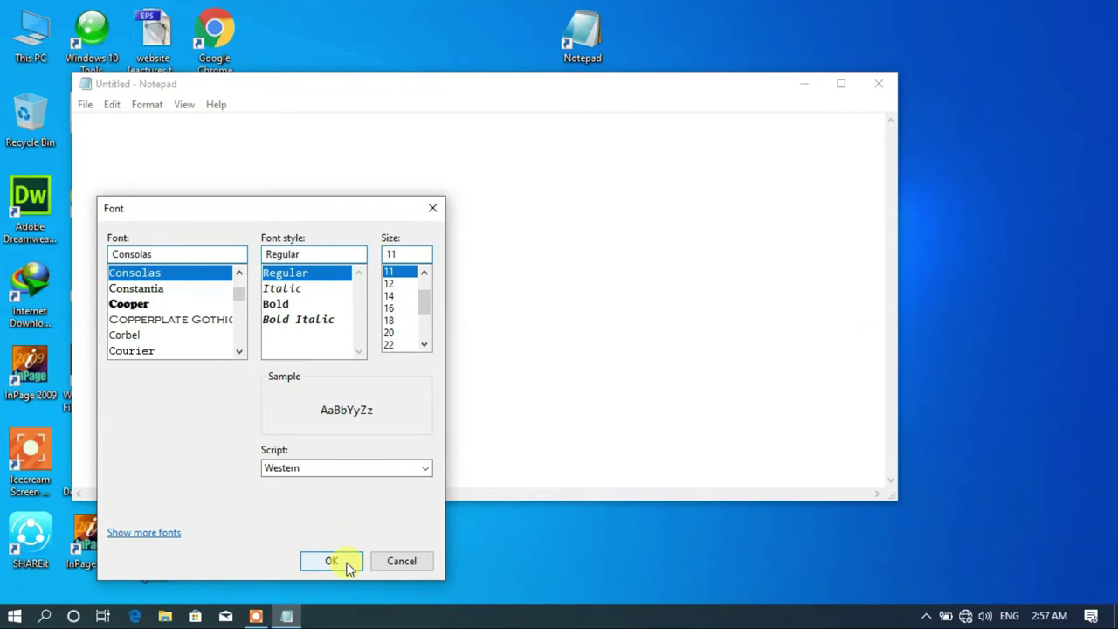
left_click(332, 561)
left_click(877, 87)
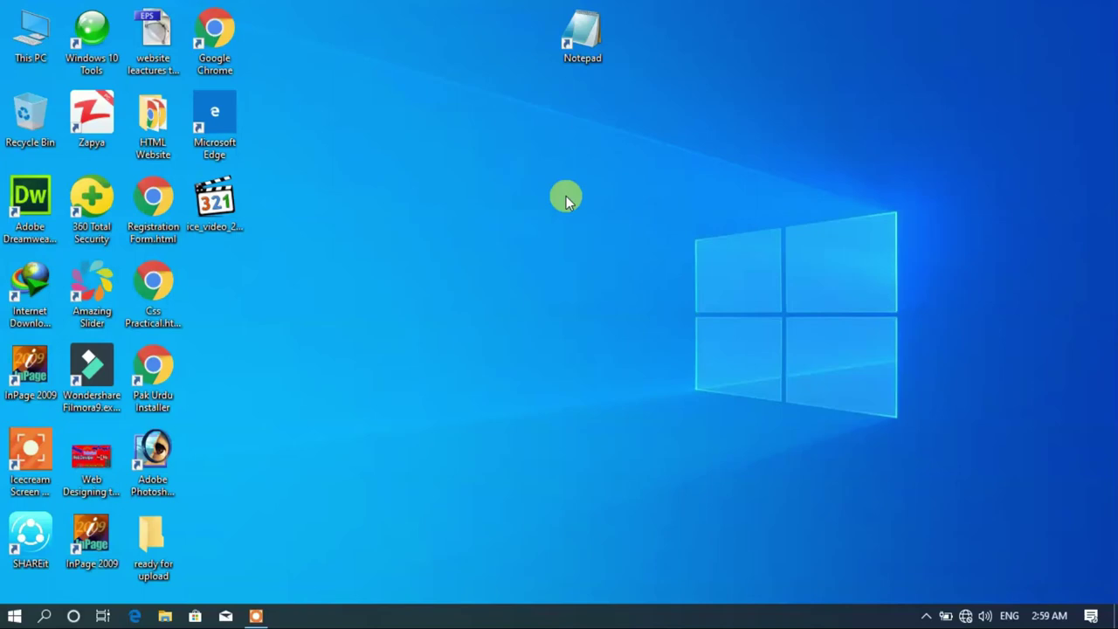
Step: Open Notepad from its desktop shortcut and maximize the window
double_click(572, 52)
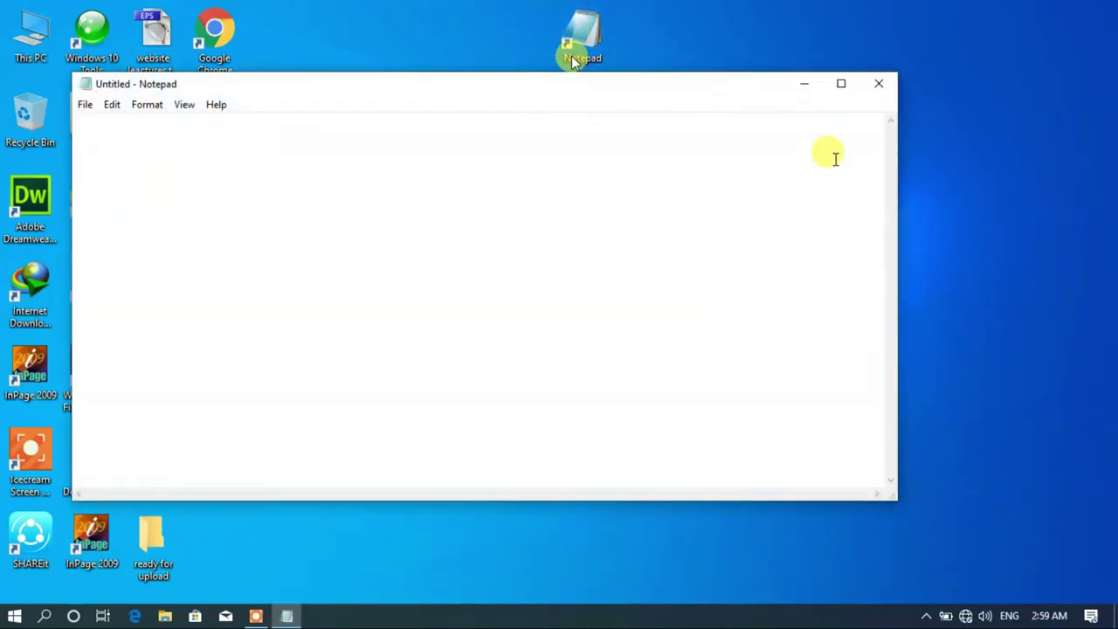
key("alt+space")
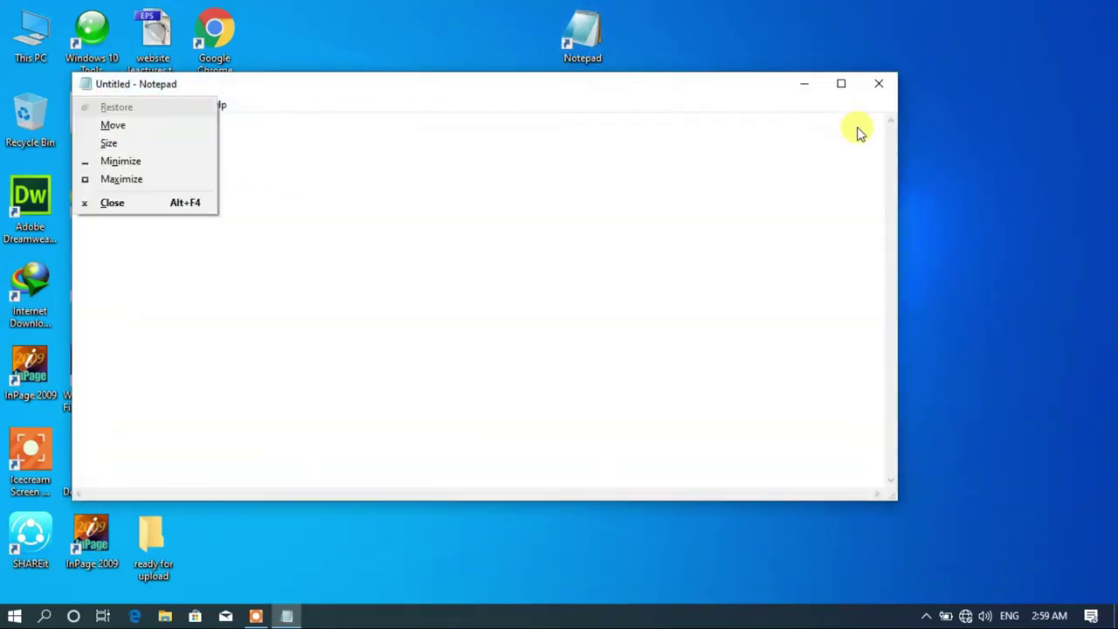
key("x")
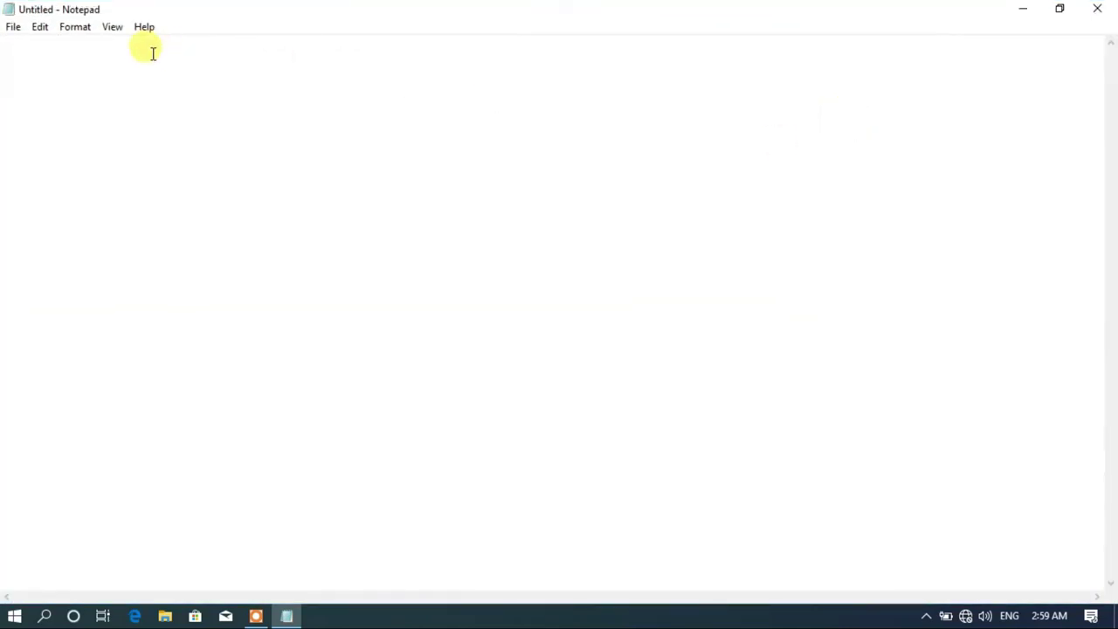
left_click(43, 31)
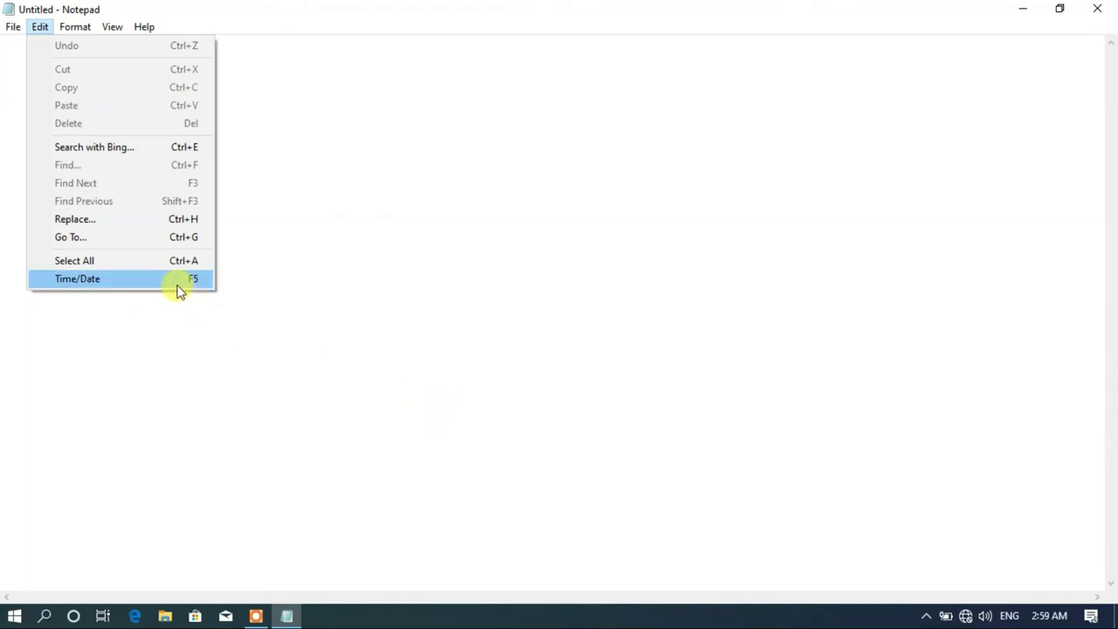
left_click(341, 223)
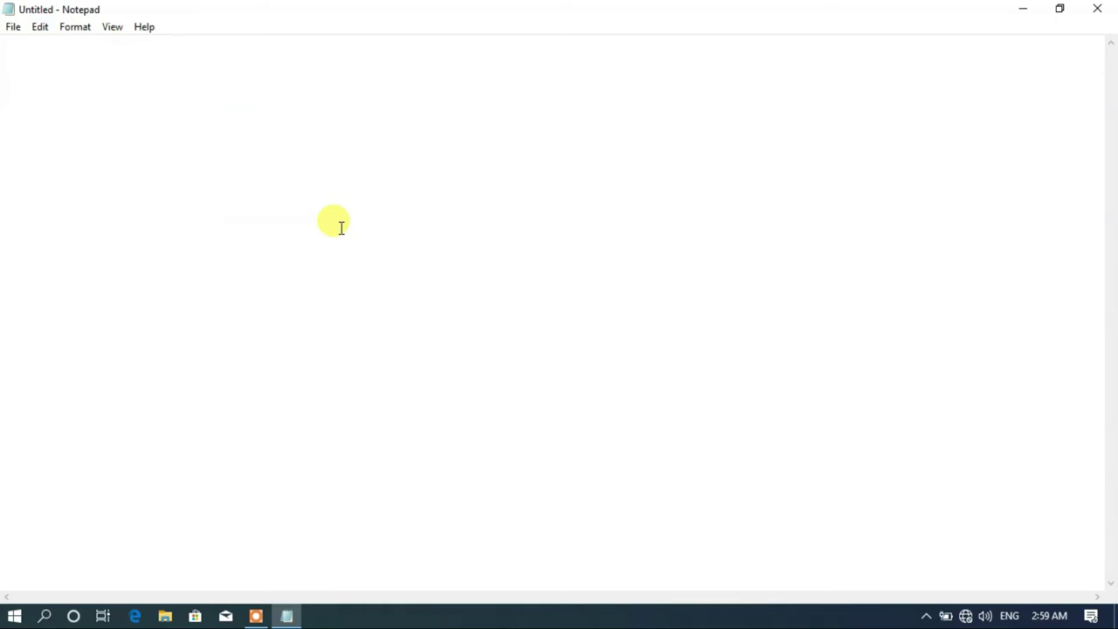
Step: Set the text font size to 28, keeping Consolas Regular
left_click(74, 33)
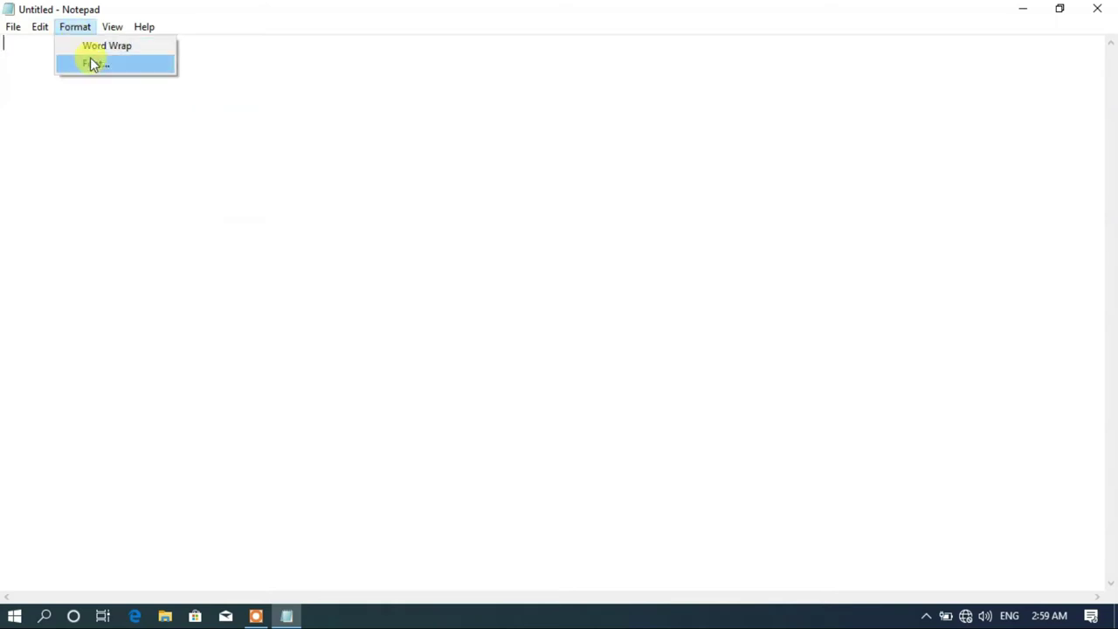
left_click(93, 64)
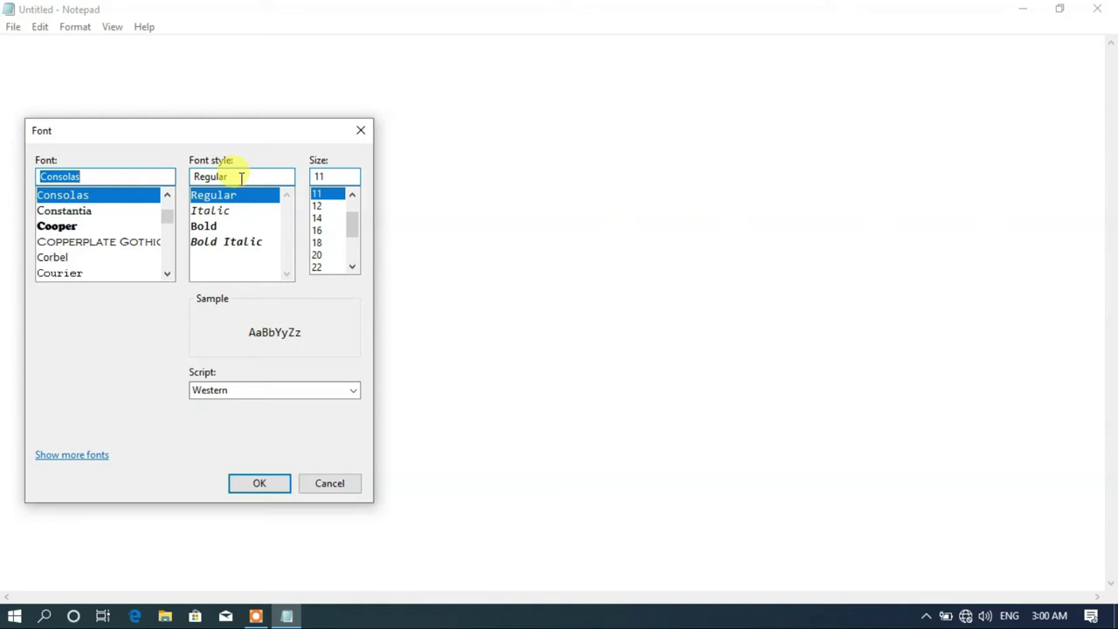
left_click_drag(349, 221, 350, 242)
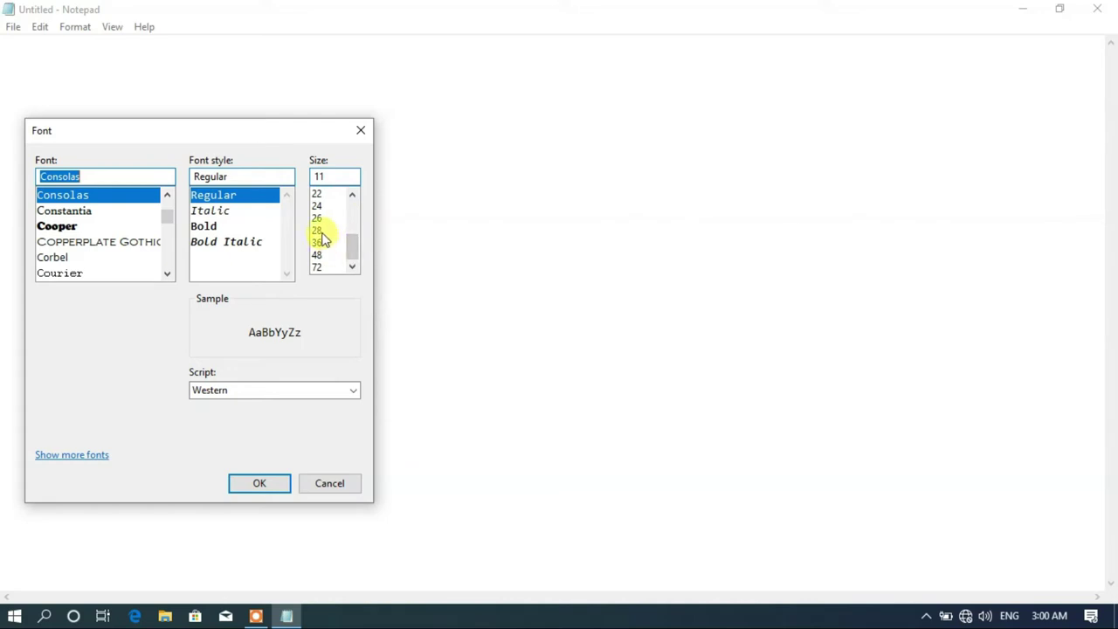
left_click(320, 231)
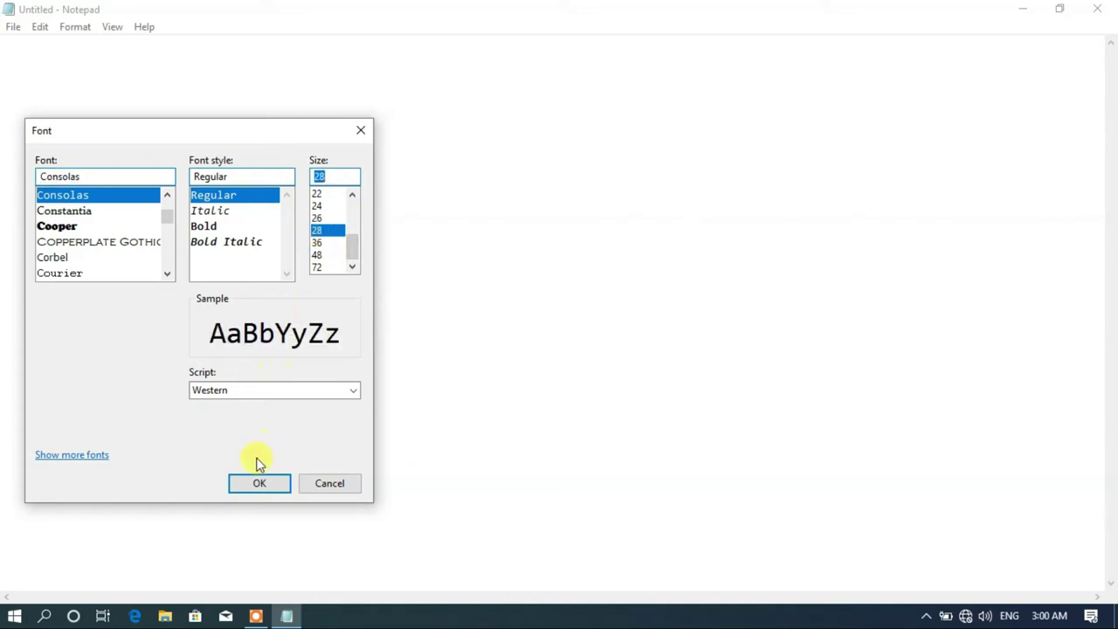
left_click(252, 486)
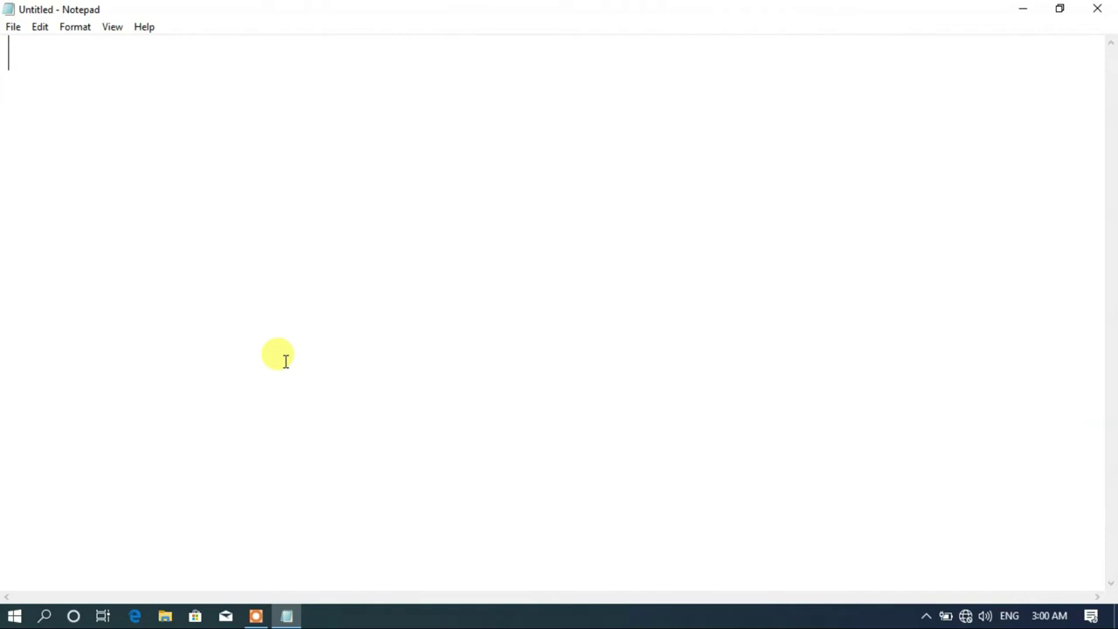
Step: Write a sample line "MY NAME IS" followed by the person's first name and a period, and clear all the text
type("i")
key("BackSpace")
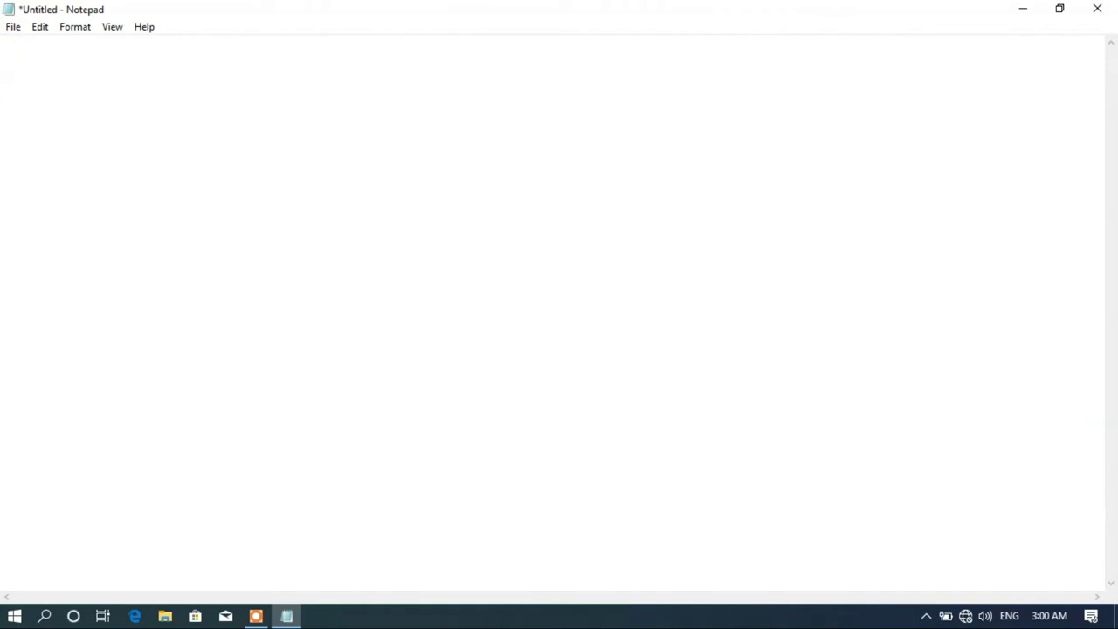
type("MY NAM")
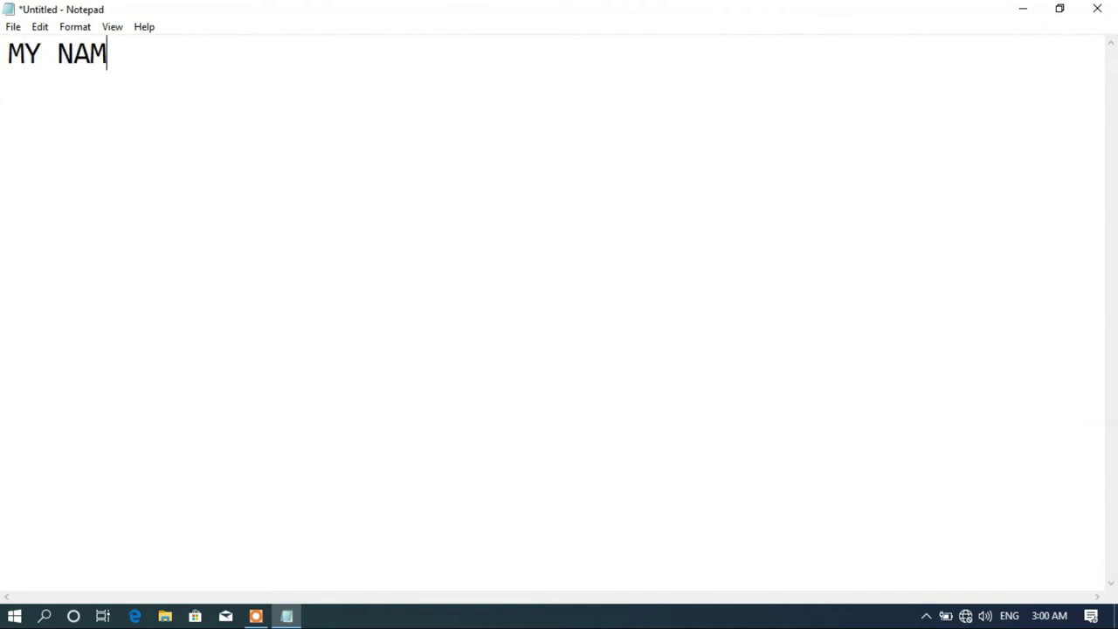
type("E IS NAVE")
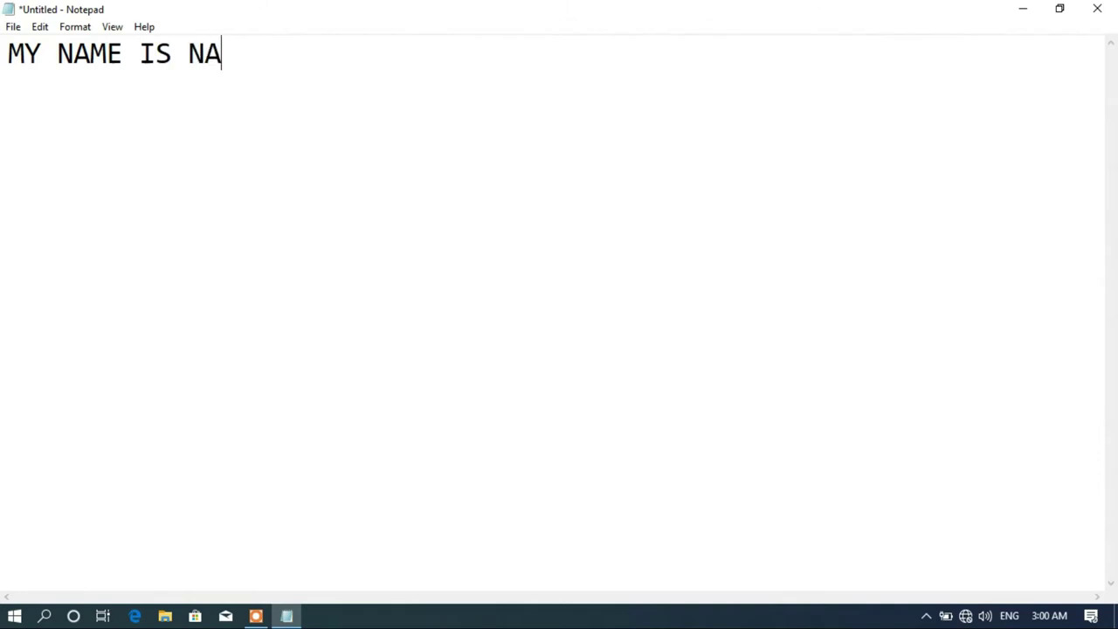
type("ED.")
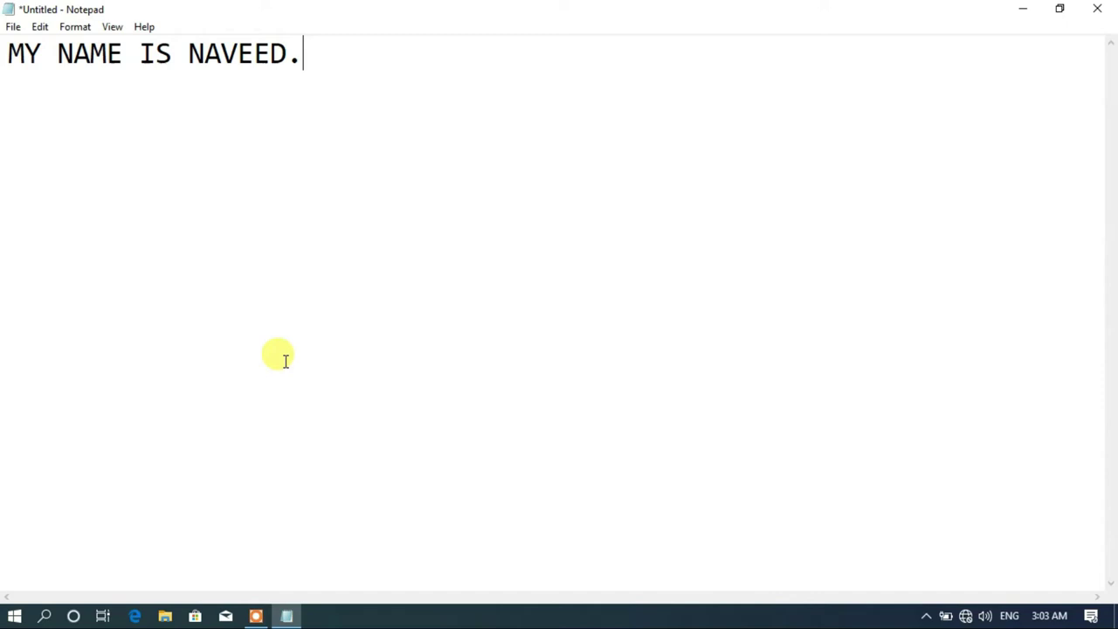
key("ctrl+a")
key("Delete")
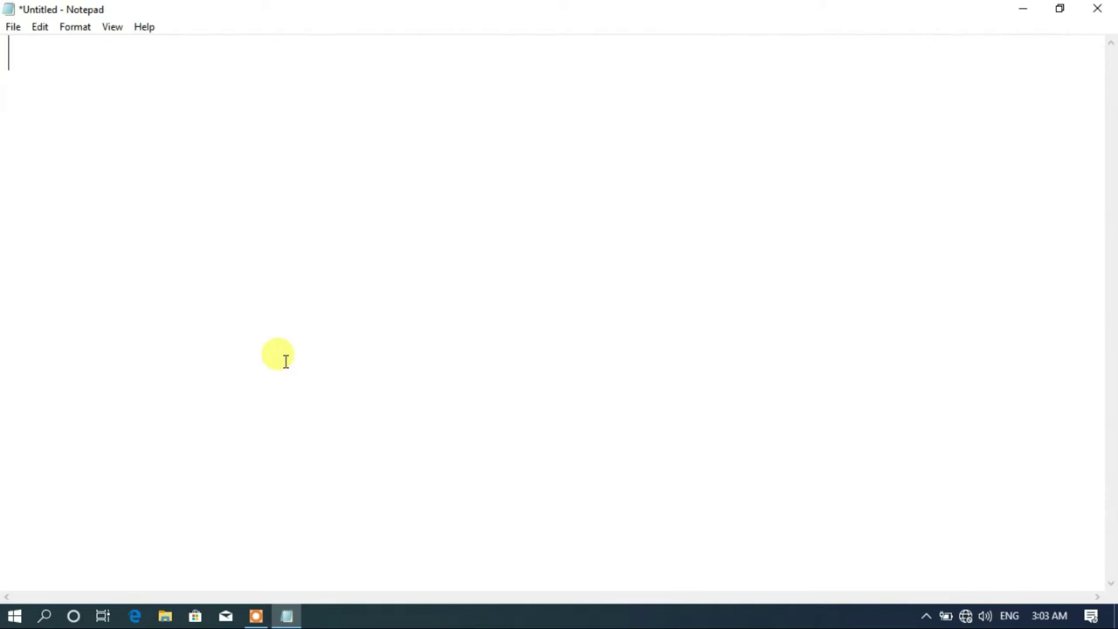
Step: Write the heading "Web Designing" on the first line and leave a blank line beneath it
type("We")
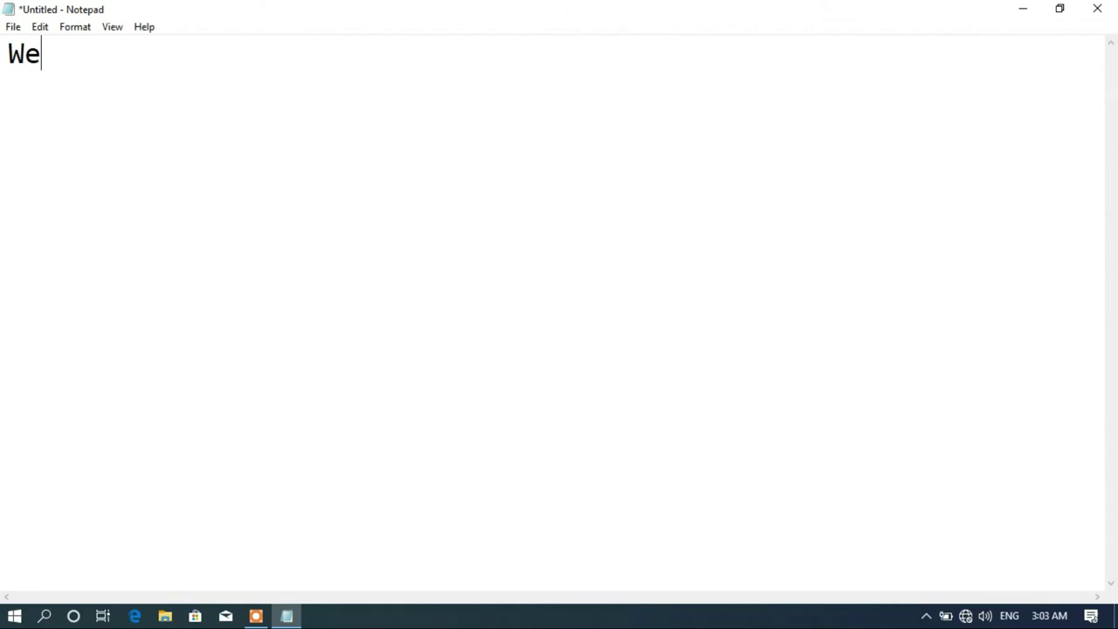
type("b Designing")
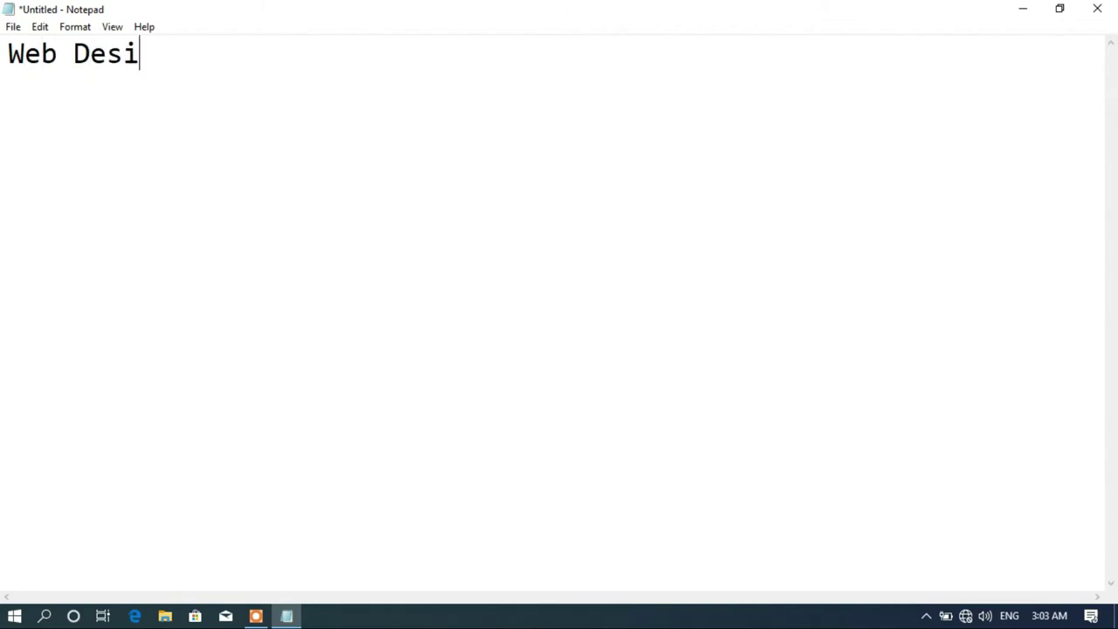
key("Return")
key("Return")
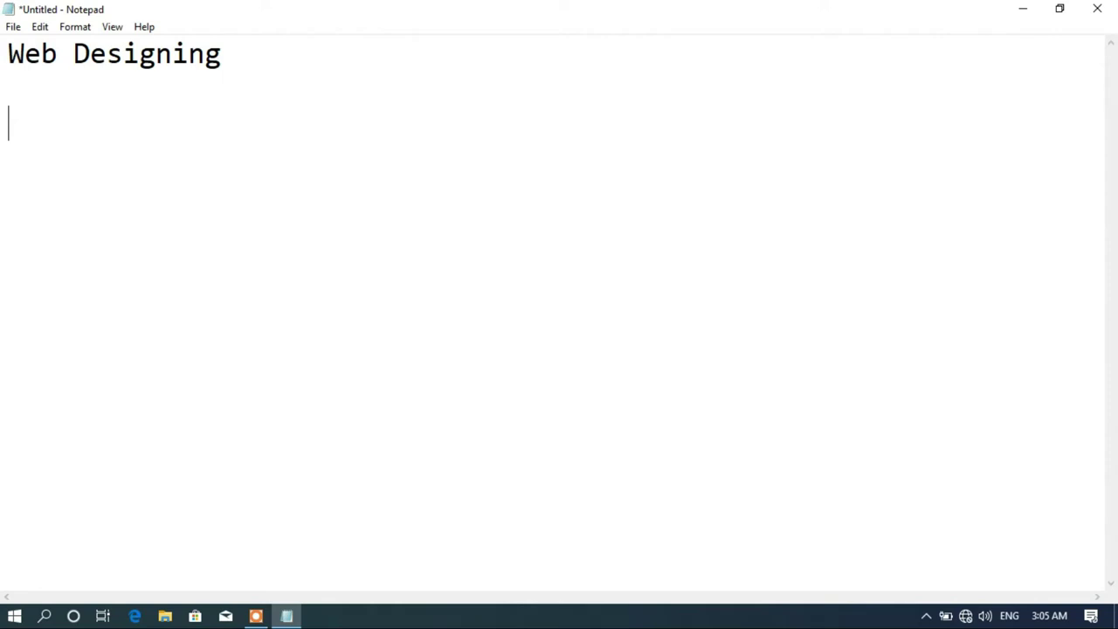
Step: List "HTML" and "HTML5" on separate lines below the heading
type("HTML")
key("Return")
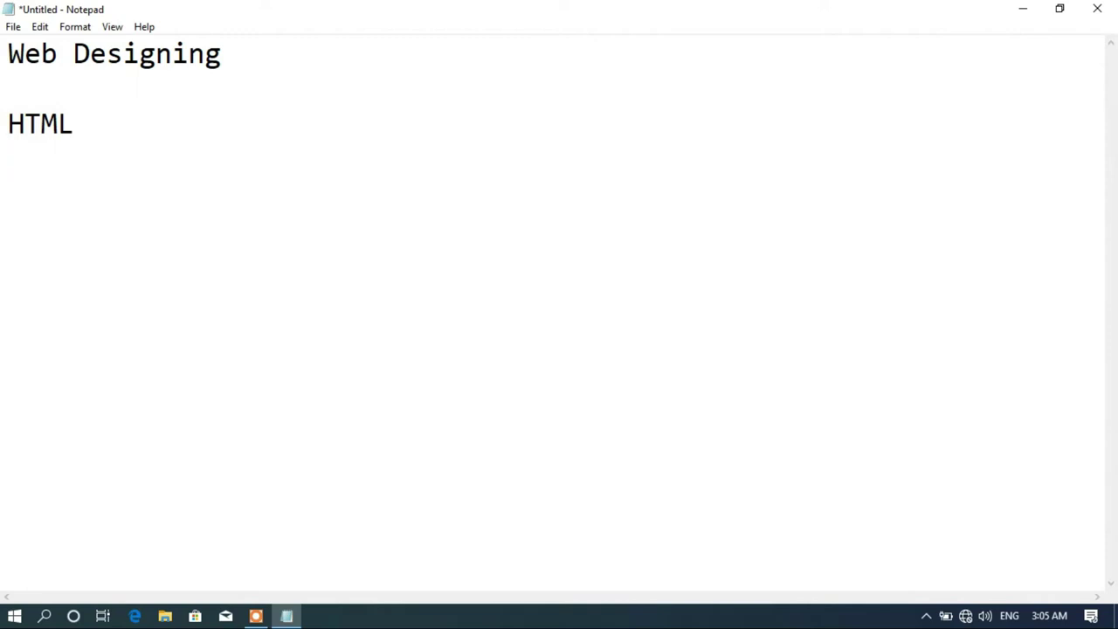
type("HTL")
key("BackSpace")
type("NL")
key("BackSpace")
key("BackSpace")
type("ML5")
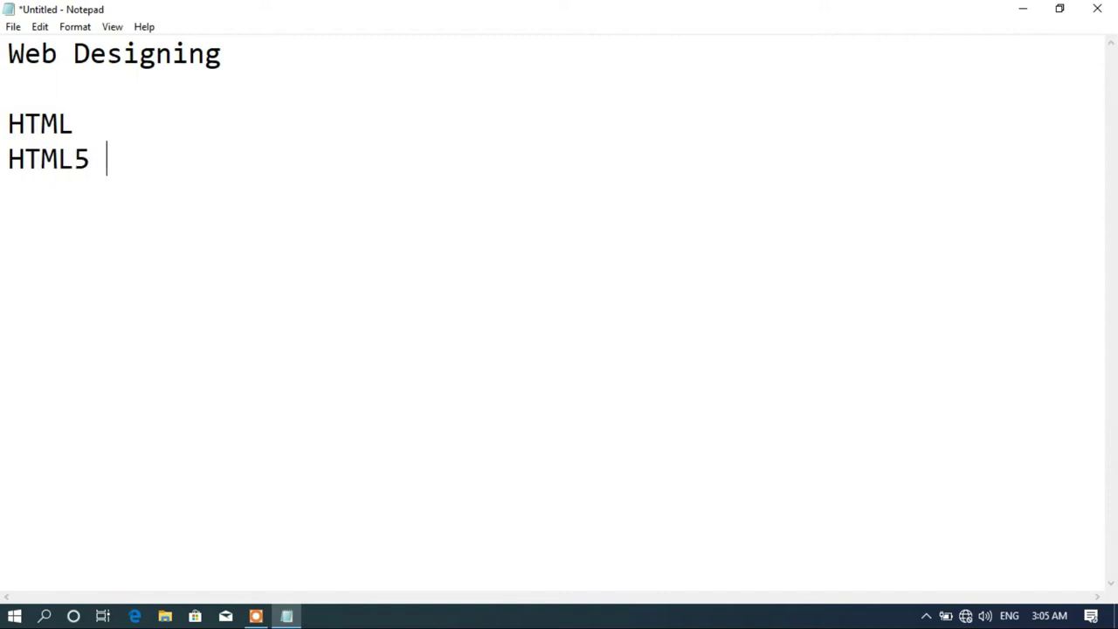
key("BackSpace")
Step: Add "Adobe photoshop" on a new line under HTML5
key("Return")
type("a")
key("BackSpace")
type("a")
key("BackSpace")
type("a")
key("BackSpace")
type("Adobe ")
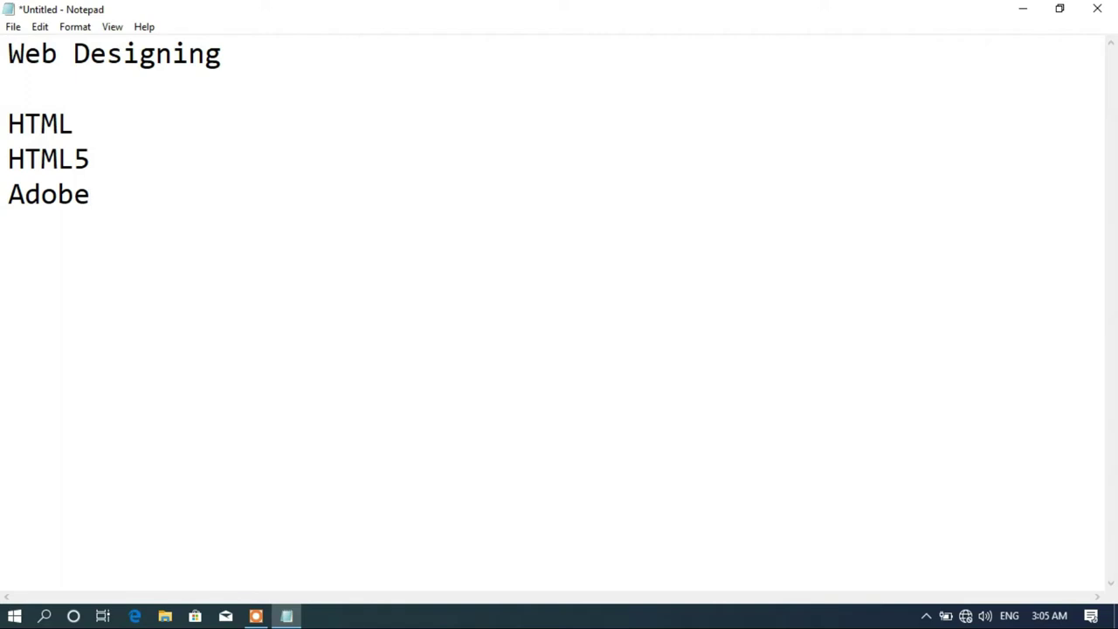
type("pgot")
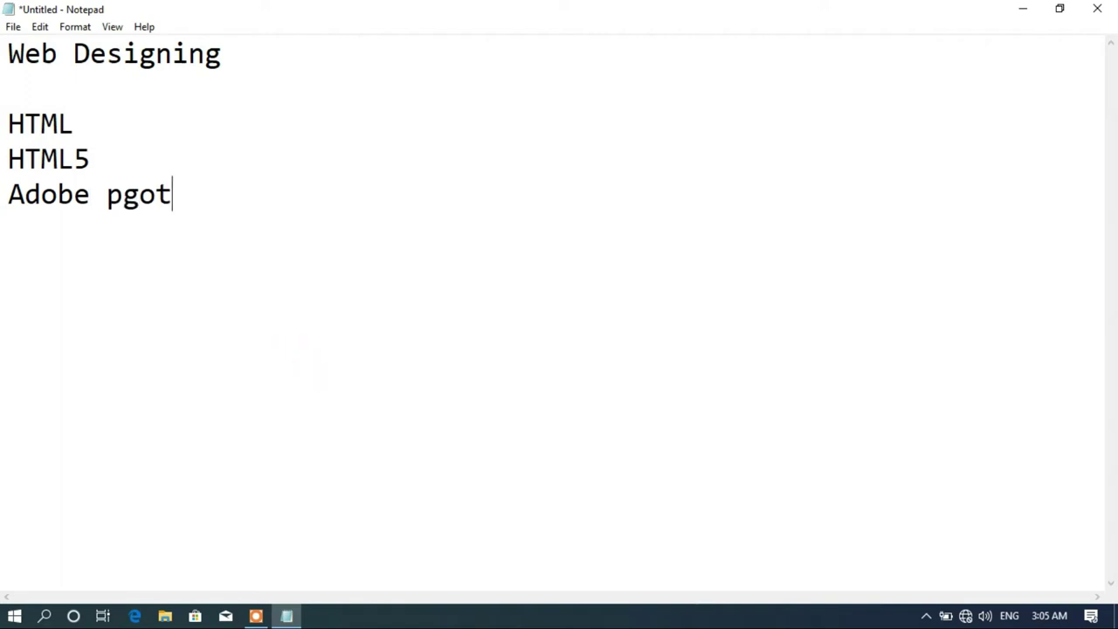
key("BackSpace")
key("BackSpace")
key("BackSpace")
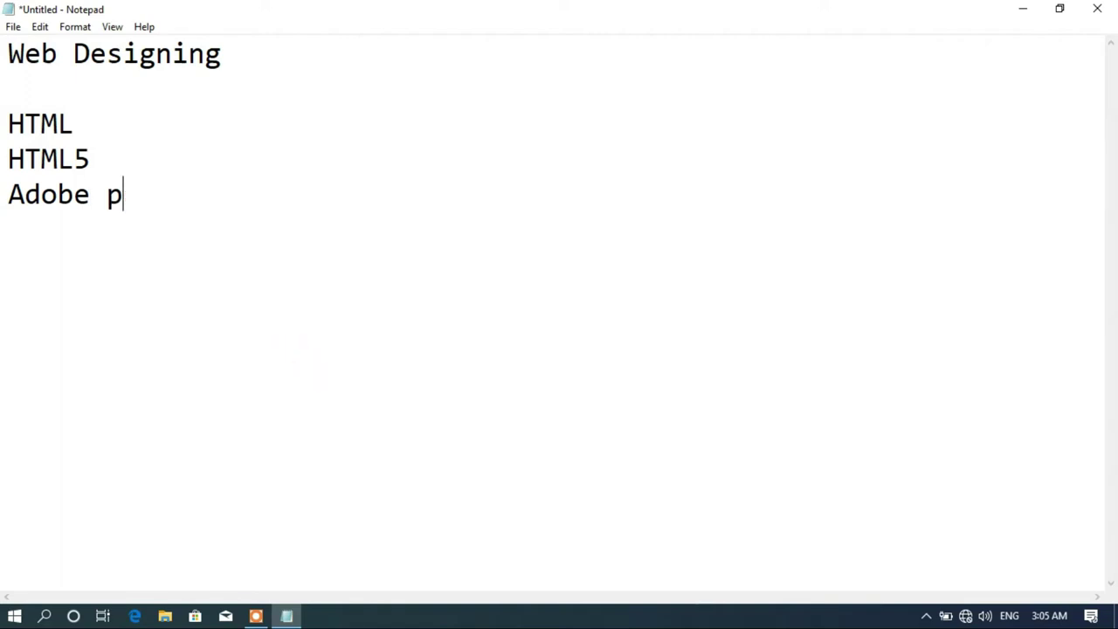
type("hotoshop")
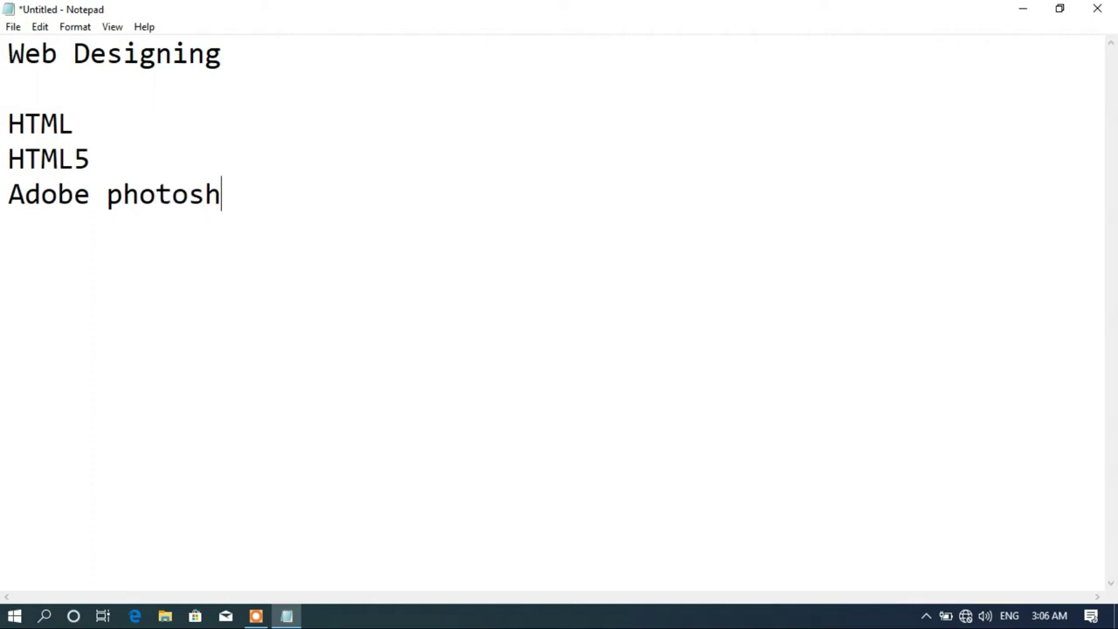
Step: Start another list entry beginning with "Ca" on a new line under Adobe photoshop
key("Return")
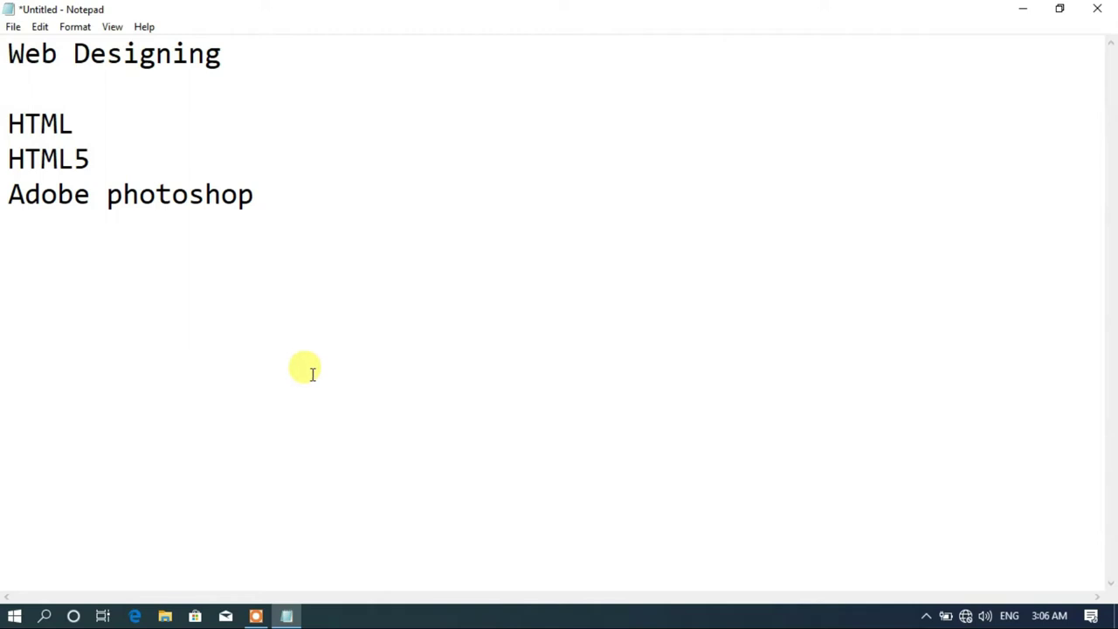
type("Ca")
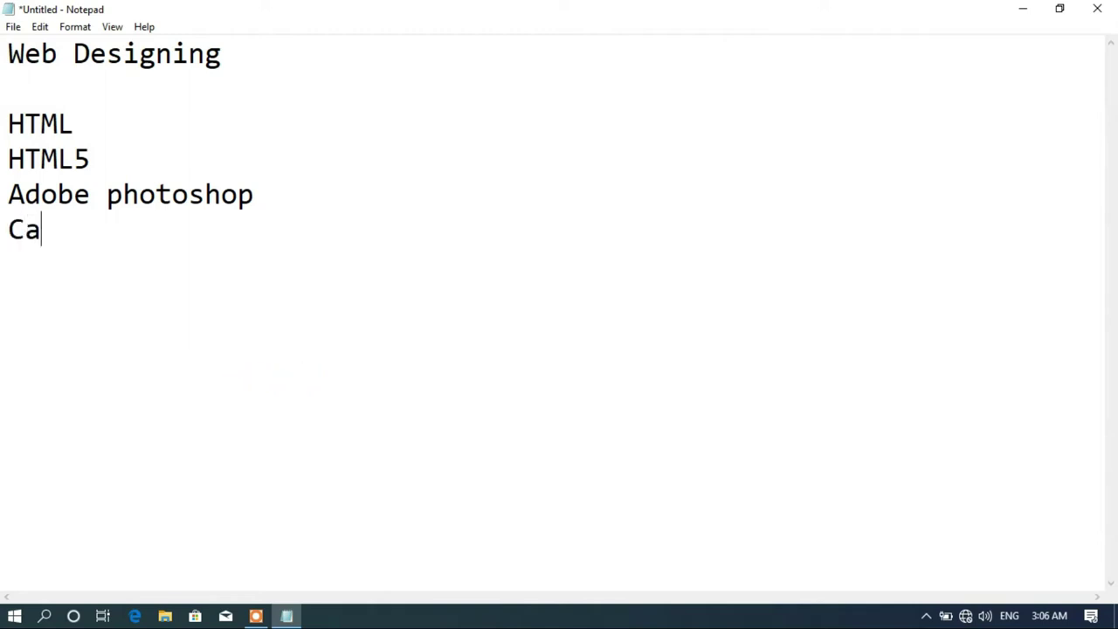